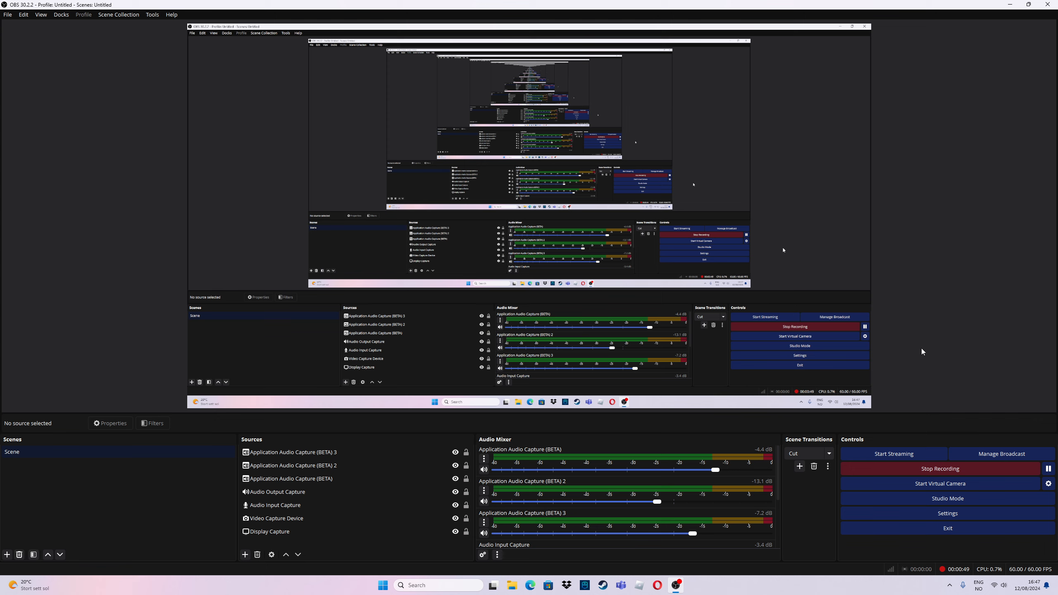
# Step: Open the settings and review the video resolution and frame rate, and the streaming output's encoder settings
pyautogui.click(947, 515)
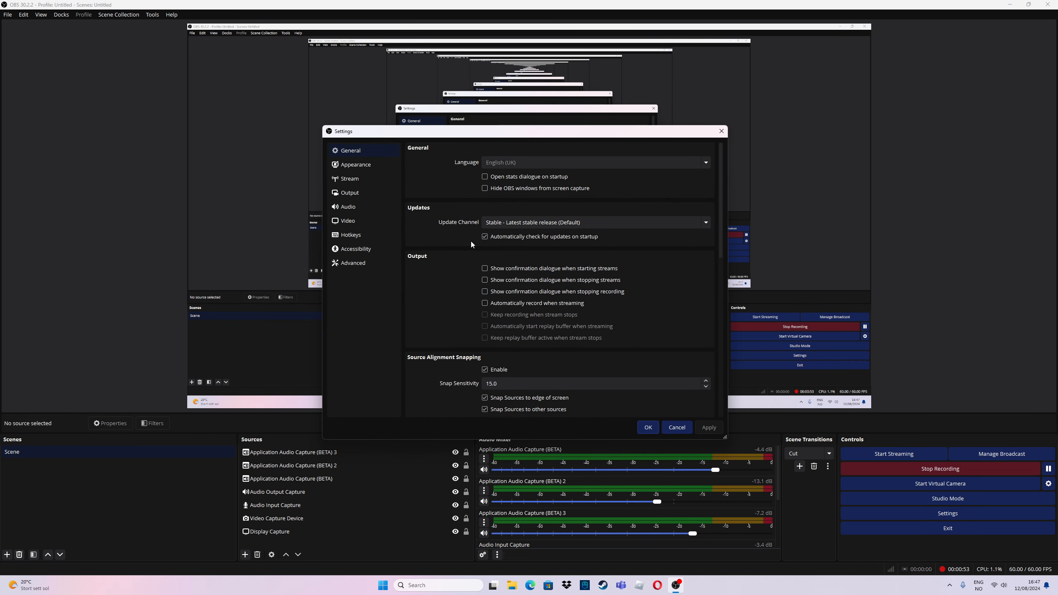
pyautogui.click(349, 222)
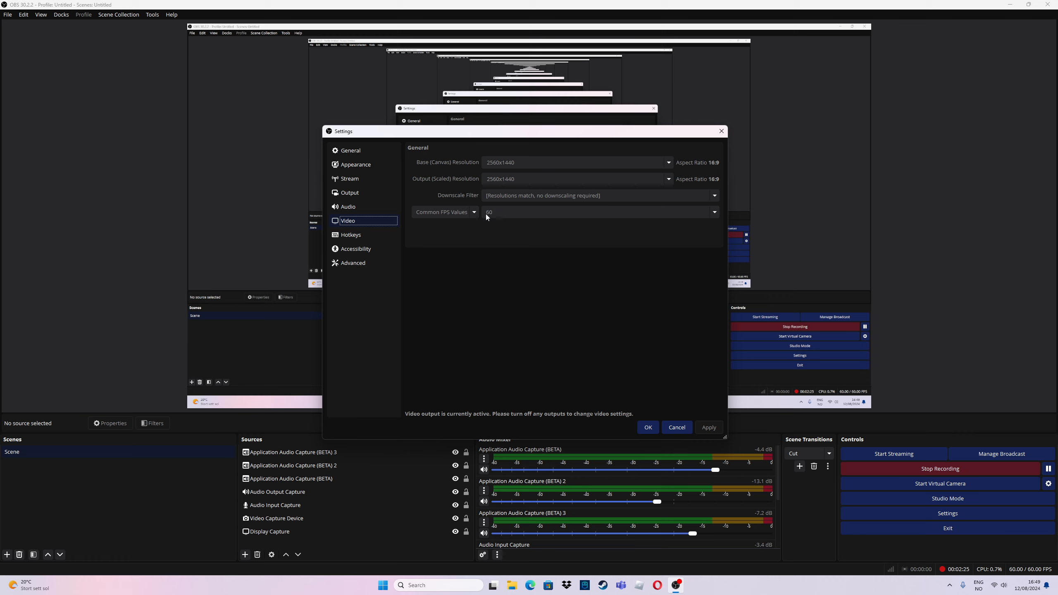
pyautogui.click(353, 195)
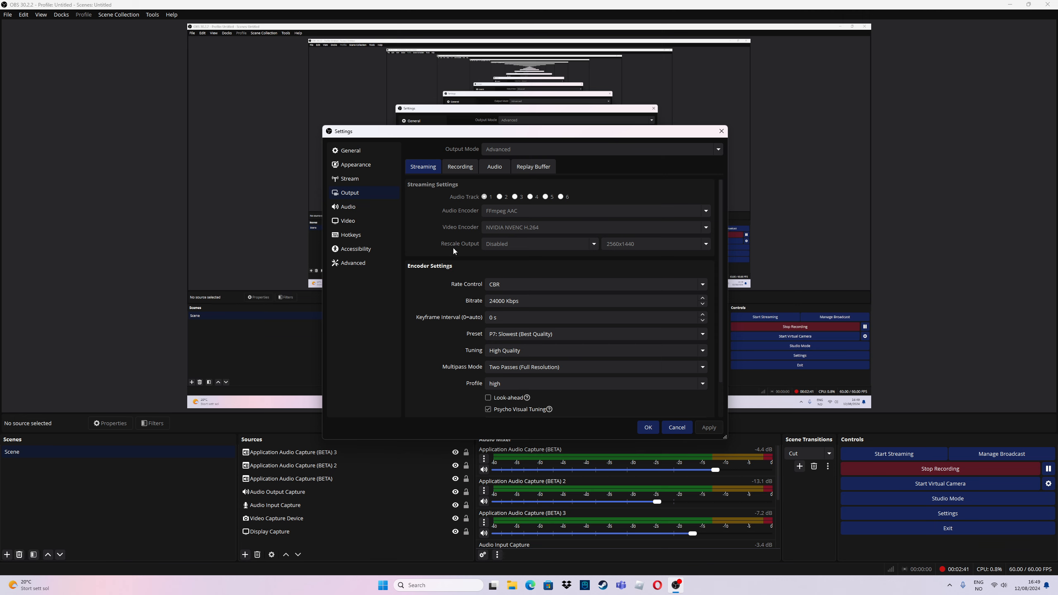
pyautogui.scroll(-1, 487, 245)
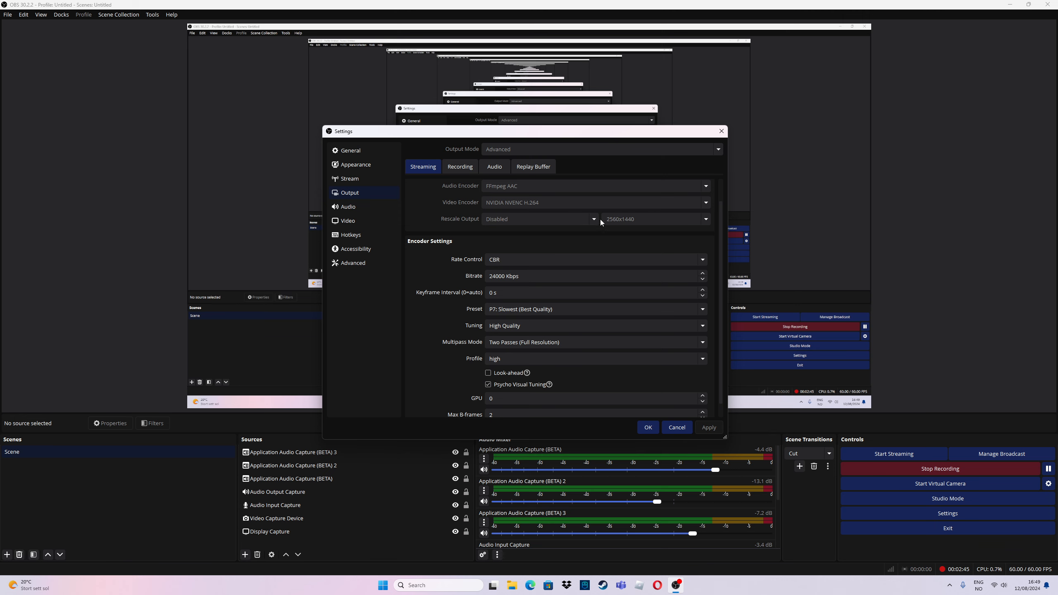
pyautogui.scroll(-1, 429, 241)
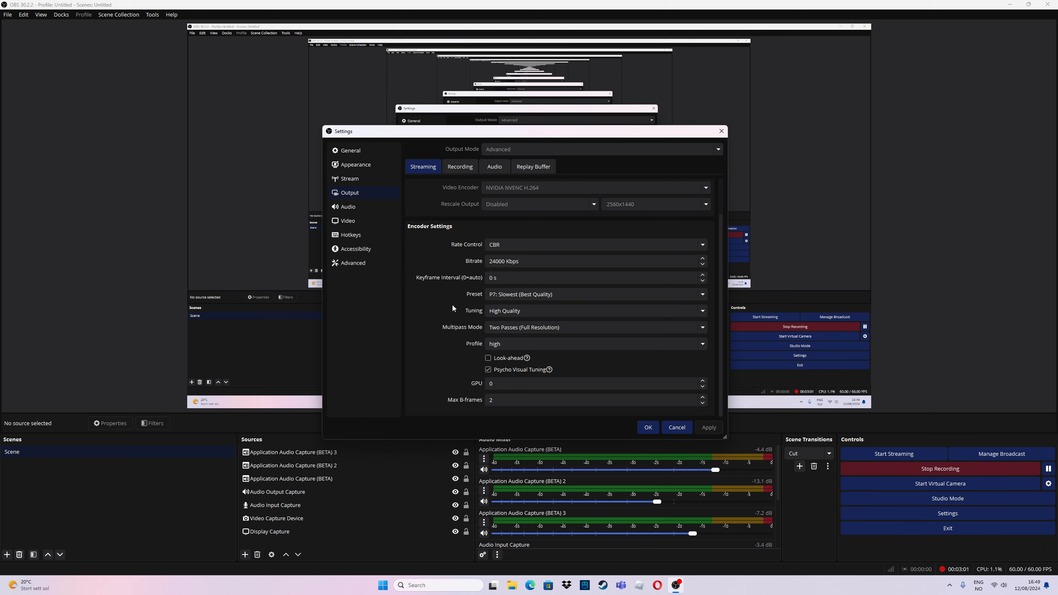
# Step: Set the streaming encoder's preset to P7: Slowest (Best Quality) and its tuning to High Quality
pyautogui.click(505, 294)
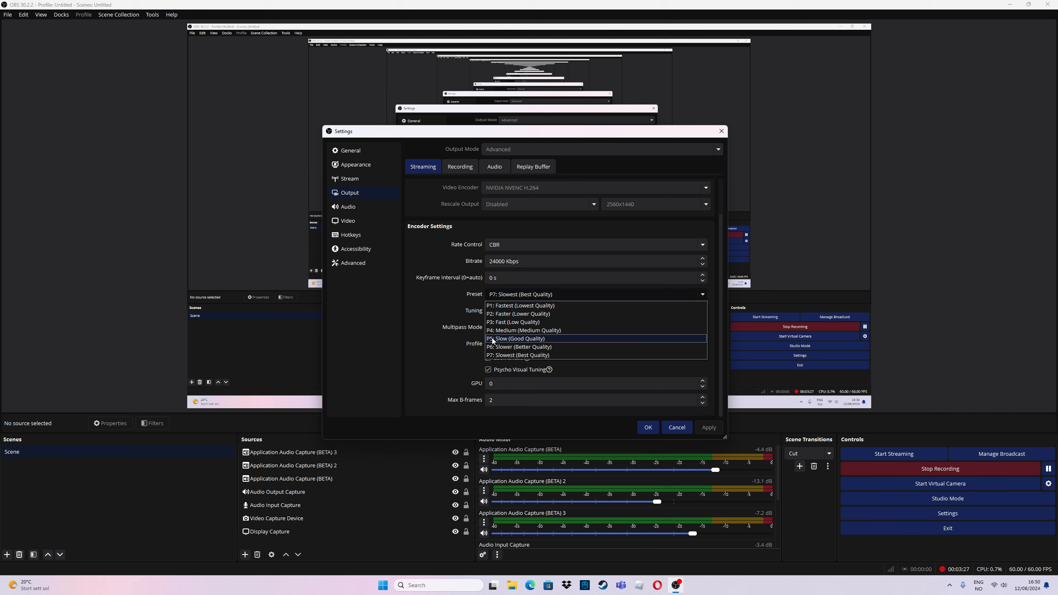
pyautogui.click(505, 355)
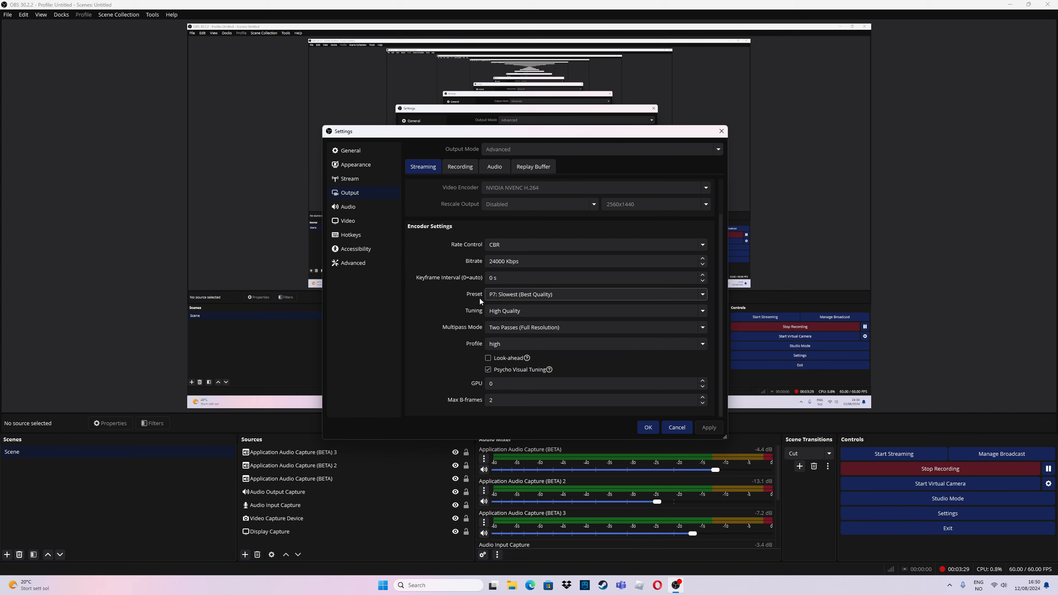
pyautogui.click(494, 312)
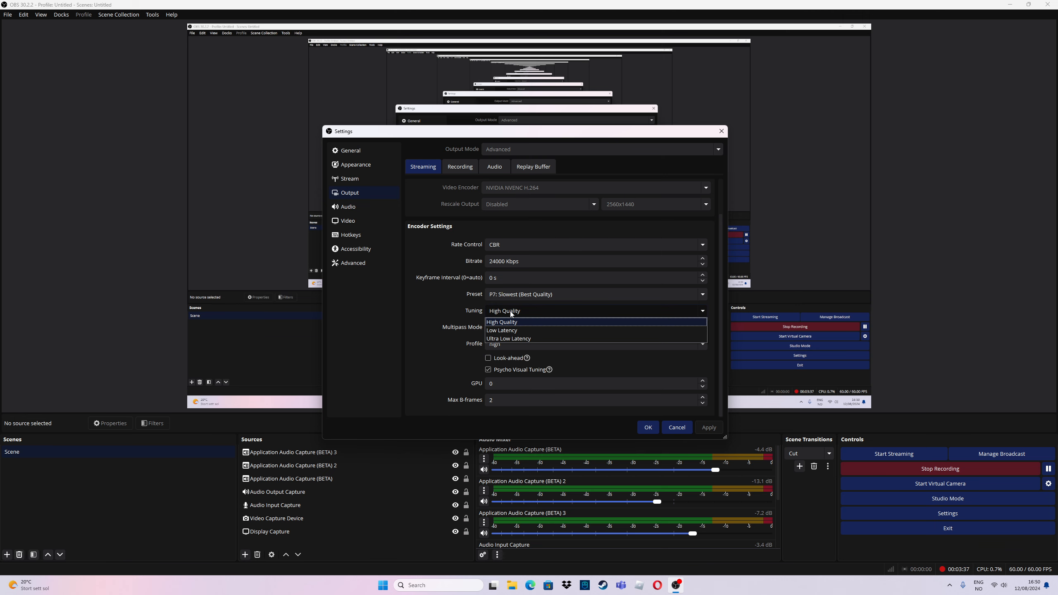
pyautogui.click(465, 316)
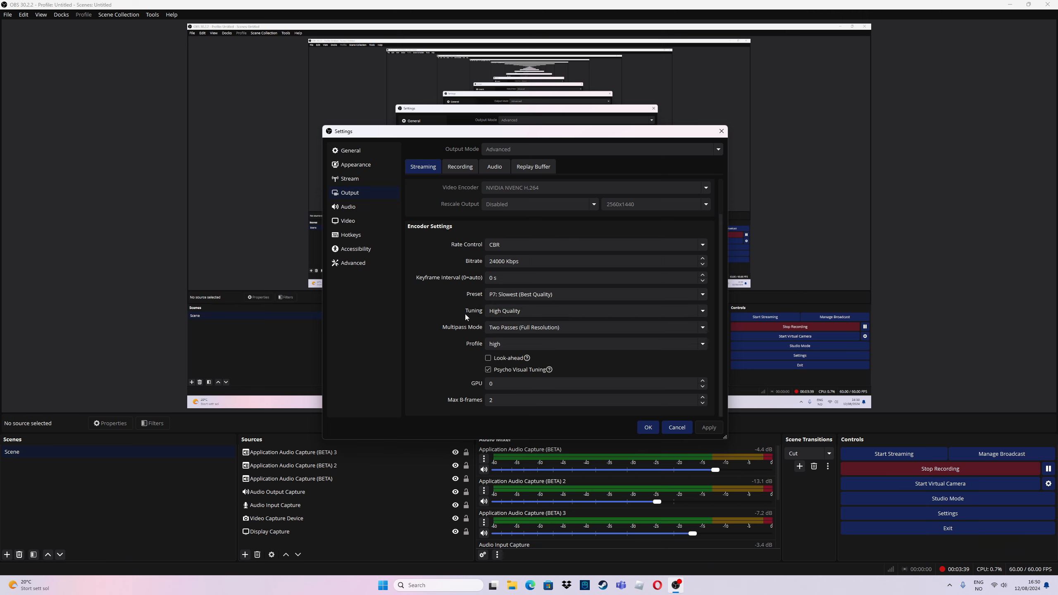
pyautogui.click(510, 311)
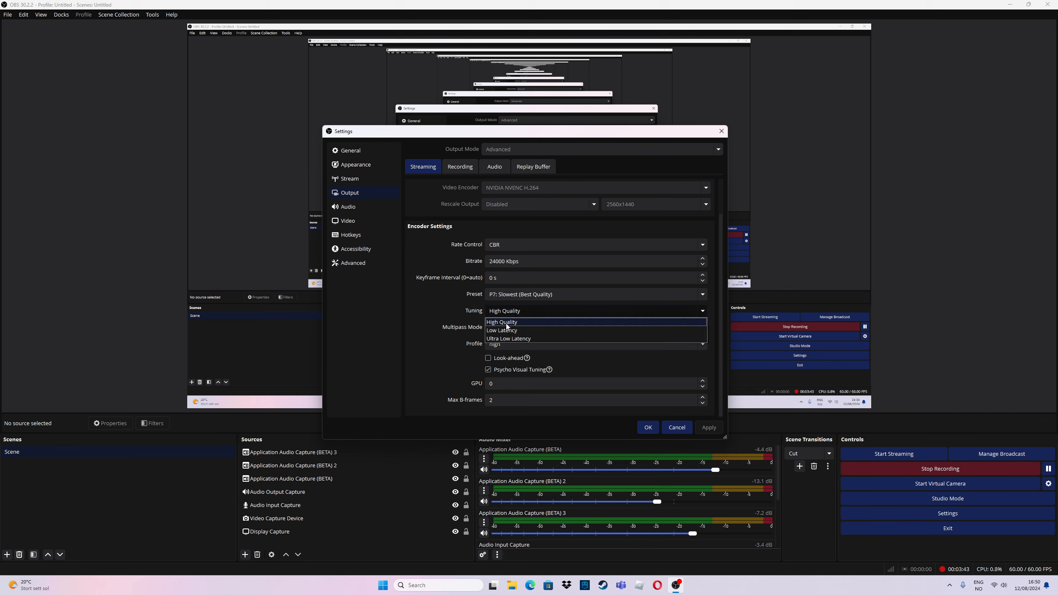
pyautogui.click(506, 325)
pyautogui.click(505, 311)
pyautogui.click(502, 322)
pyautogui.click(504, 310)
pyautogui.click(501, 323)
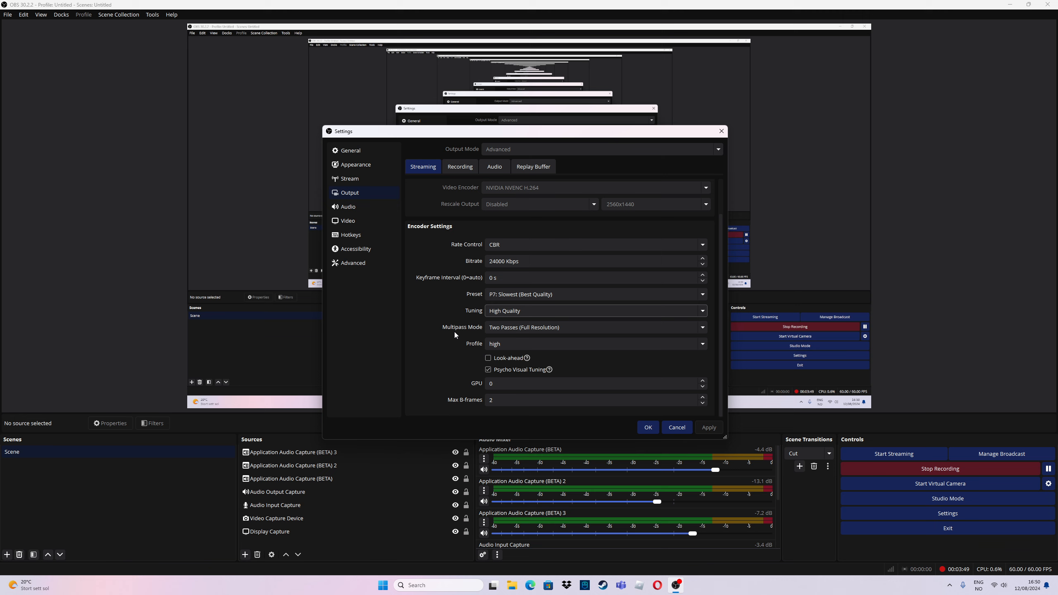
# Step: Set the streaming encoder's multipass mode to Two Passes (Full Resolution) and its profile to high
pyautogui.click(516, 329)
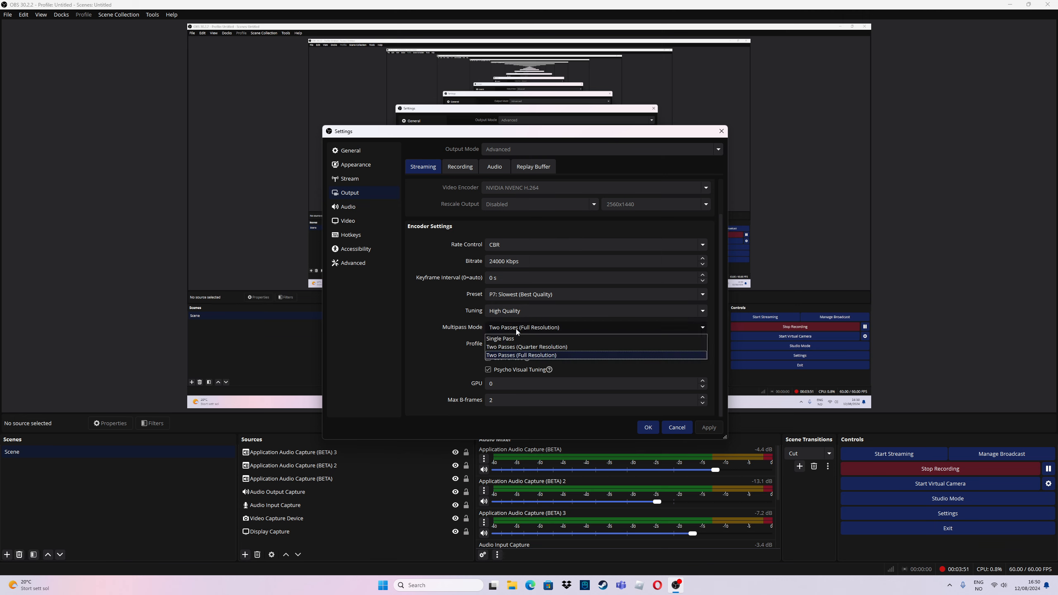
pyautogui.click(526, 355)
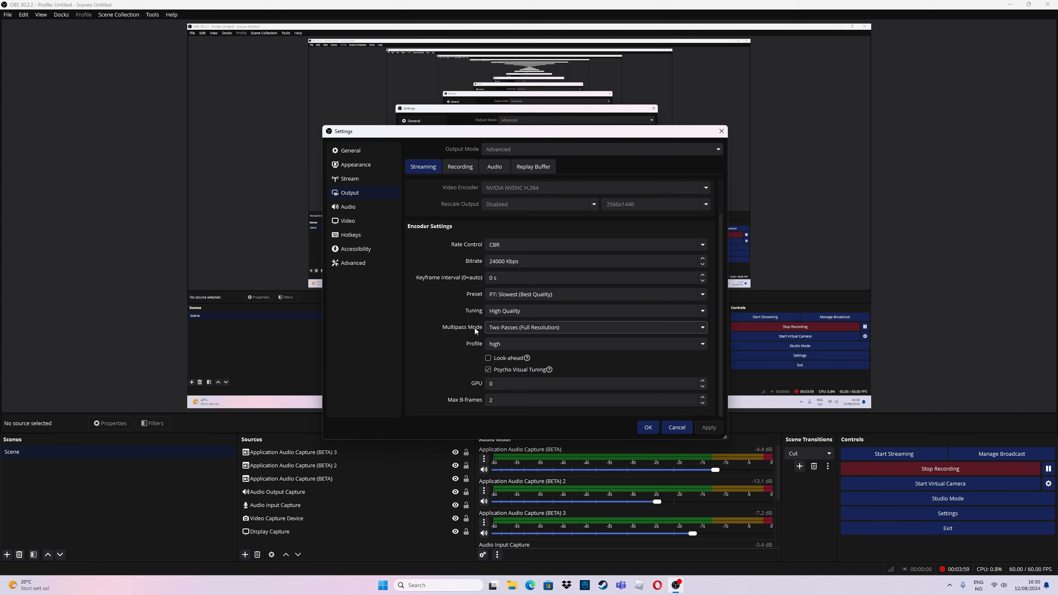
pyautogui.click(504, 343)
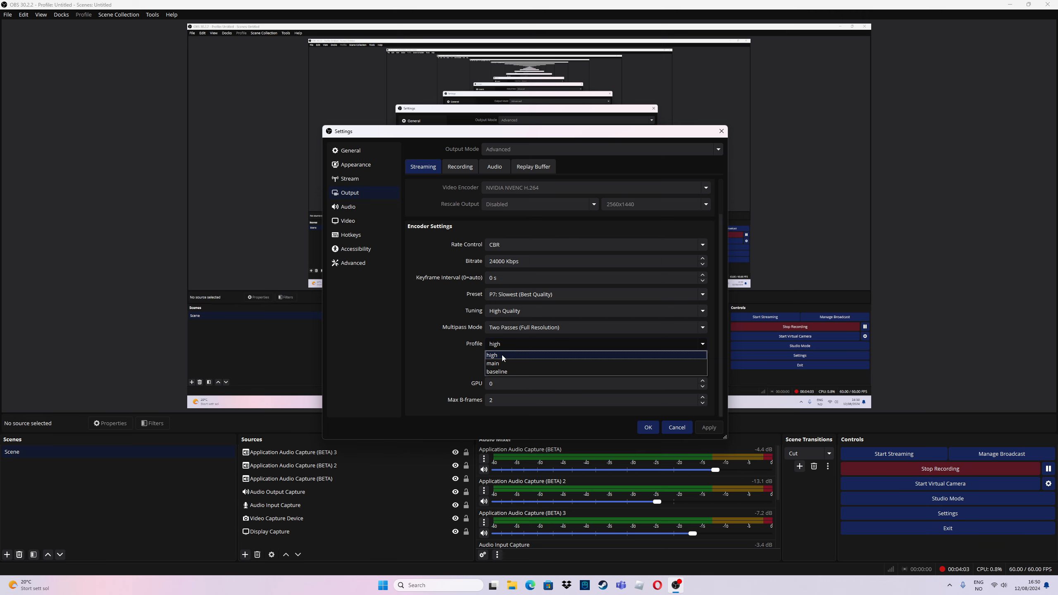
pyautogui.click(502, 356)
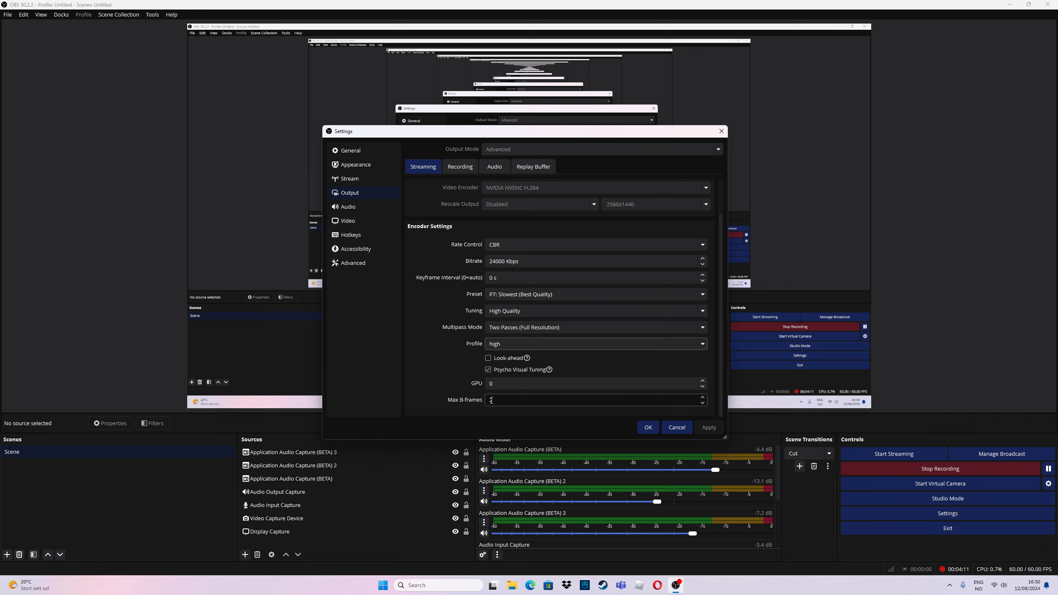
# Step: Compare the recording format in the output settings with the remux option in the advanced recording settings
pyautogui.click(454, 171)
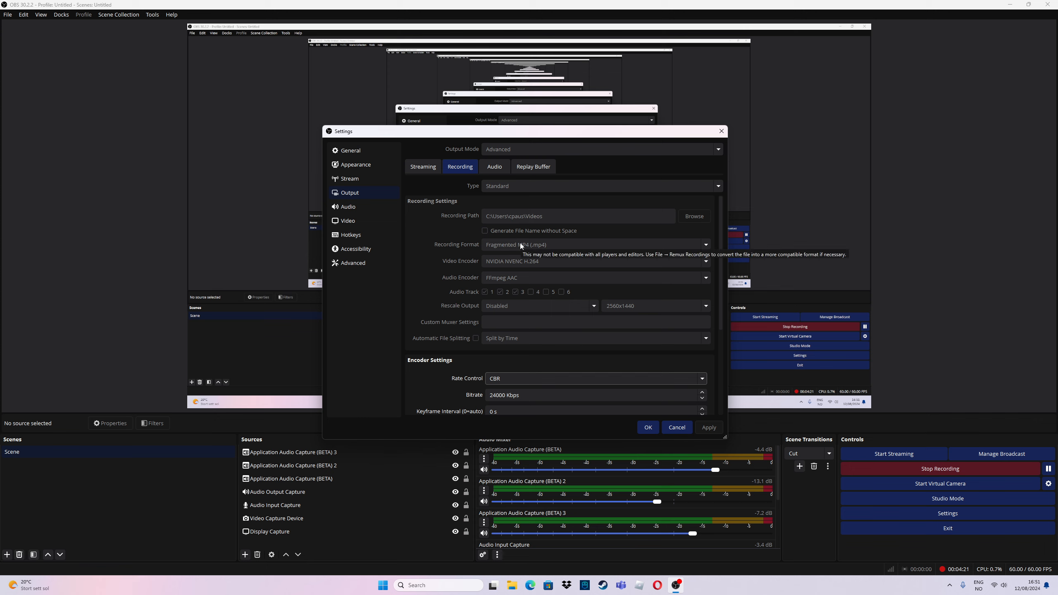
pyautogui.click(362, 264)
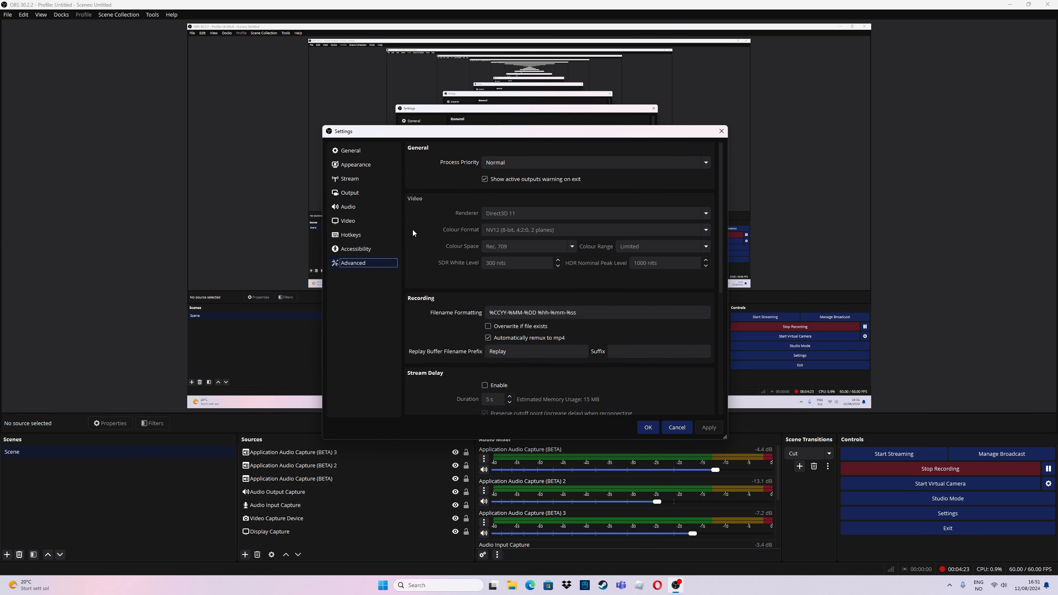
pyautogui.scroll(-1, 413, 230)
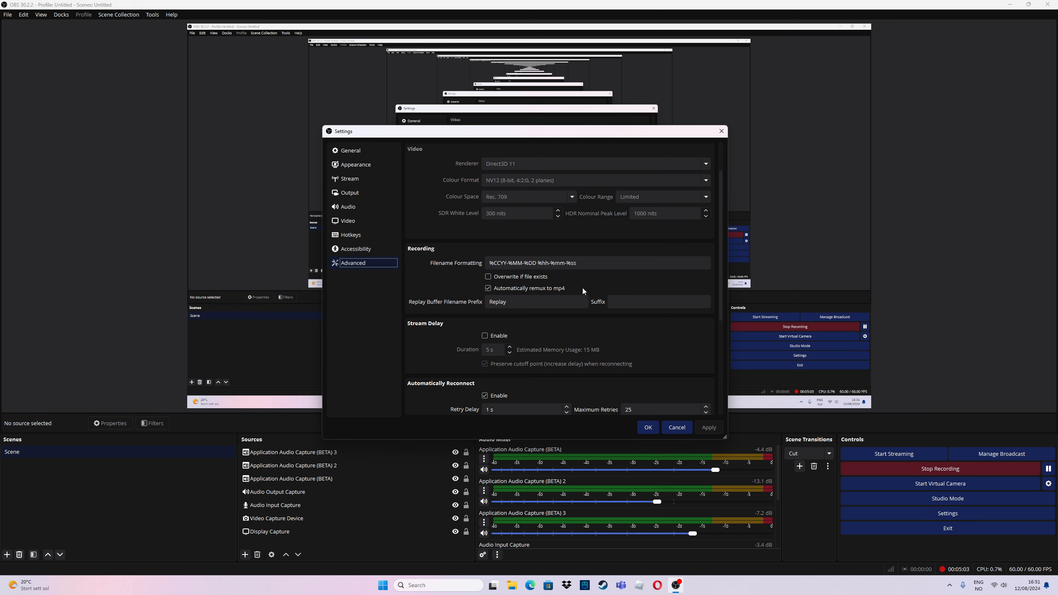
pyautogui.click(355, 194)
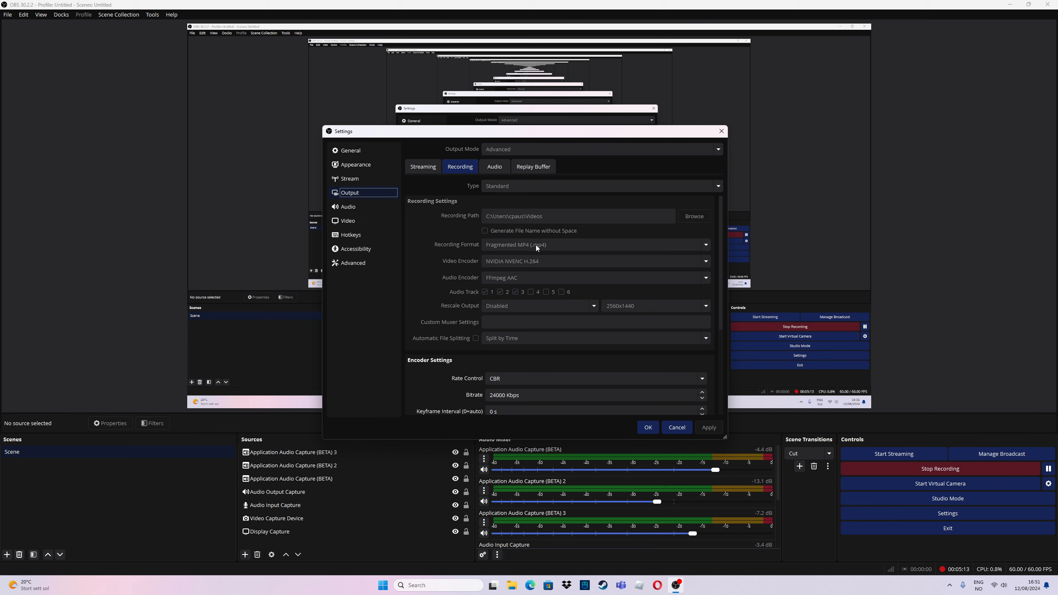
pyautogui.moveTo(522, 245)
pyautogui.click(362, 263)
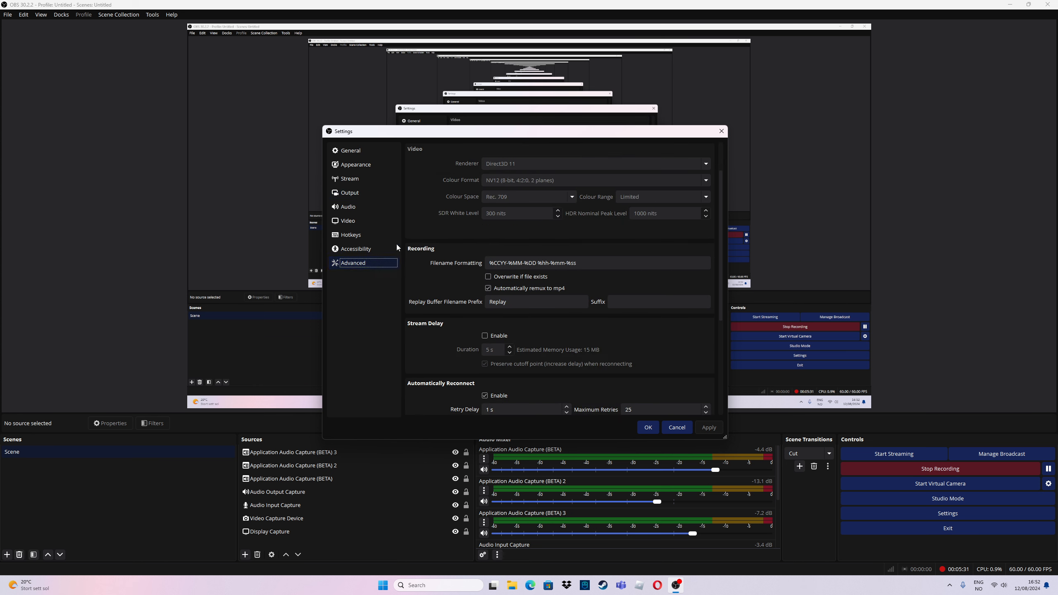
pyautogui.click(350, 192)
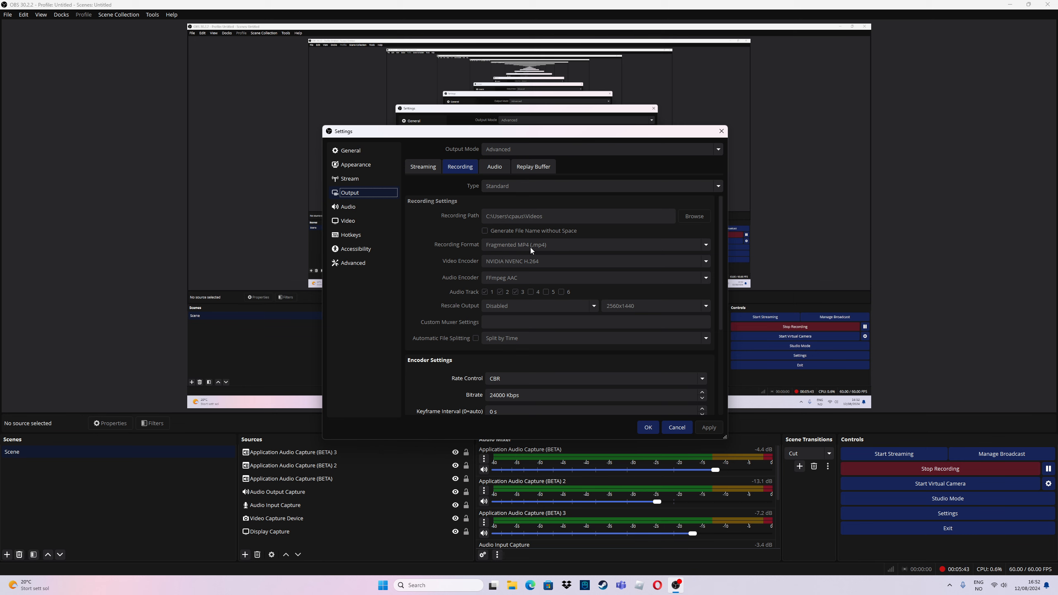
# Step: Toggle the automatic remux to mp4 option in the advanced recording settings and apply the change
pyautogui.click(354, 263)
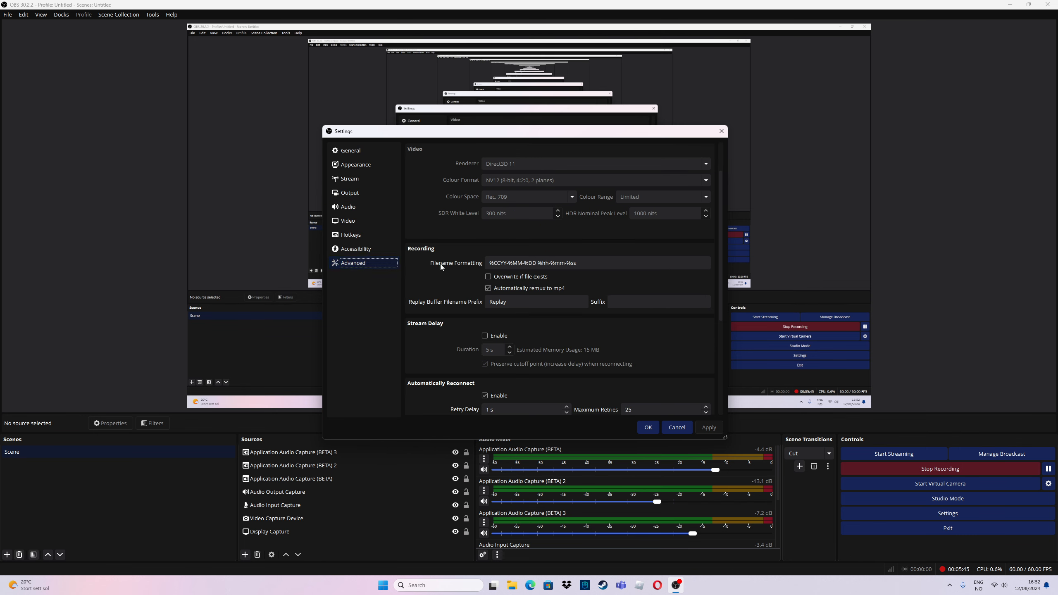
pyautogui.click(488, 289)
pyautogui.click(708, 429)
# Step: Examine the recording output's format, encoders, audio tracks, rescaling, rate control, bitrate and keyframe interval
pyautogui.click(350, 195)
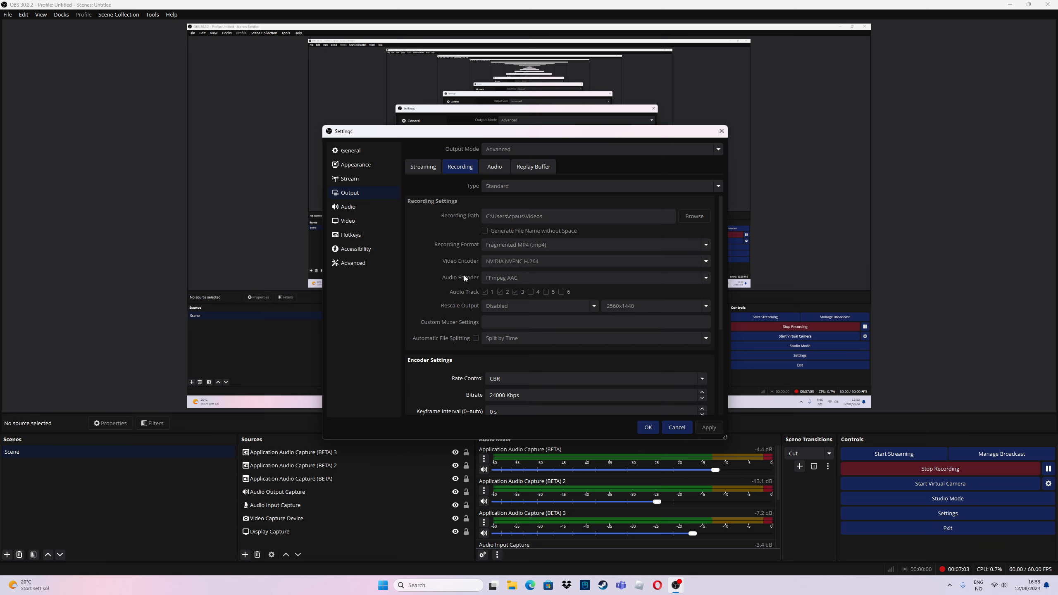
pyautogui.scroll(-5, 480, 282)
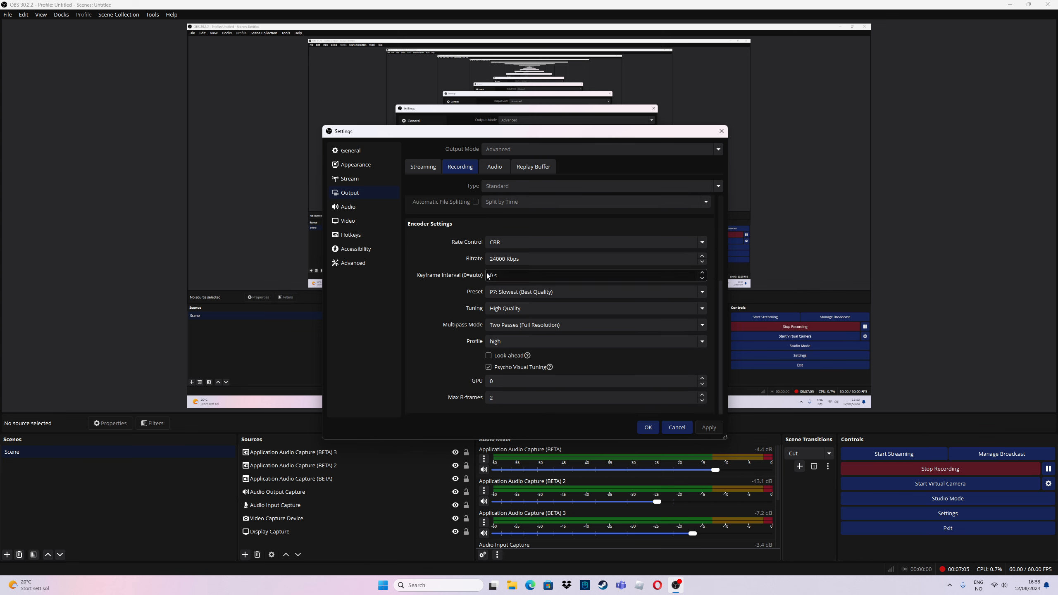
pyautogui.scroll(3, 470, 360)
pyautogui.scroll(2, 454, 246)
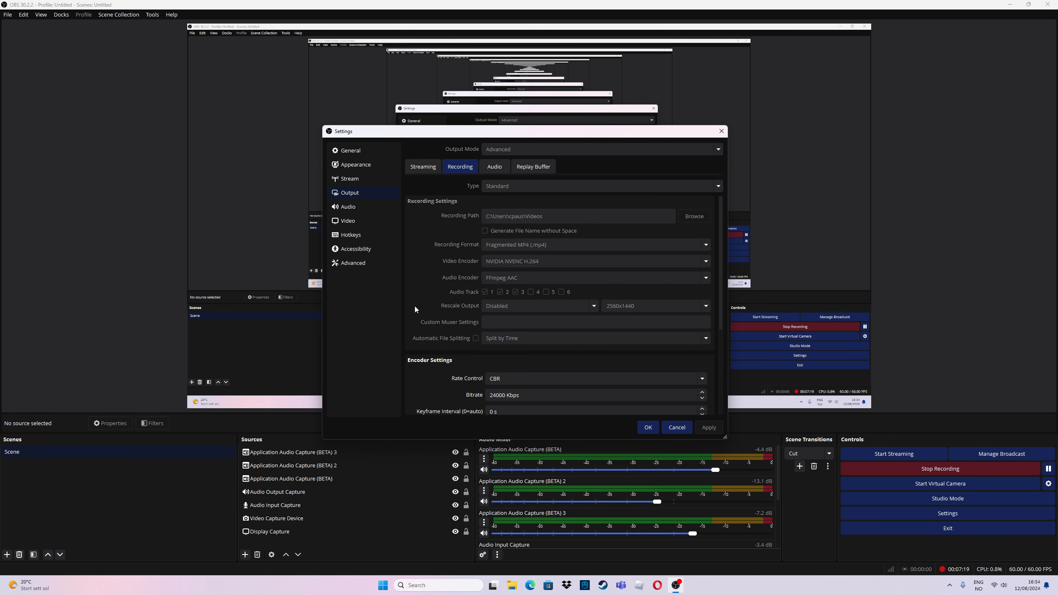
pyautogui.scroll(-1, 420, 299)
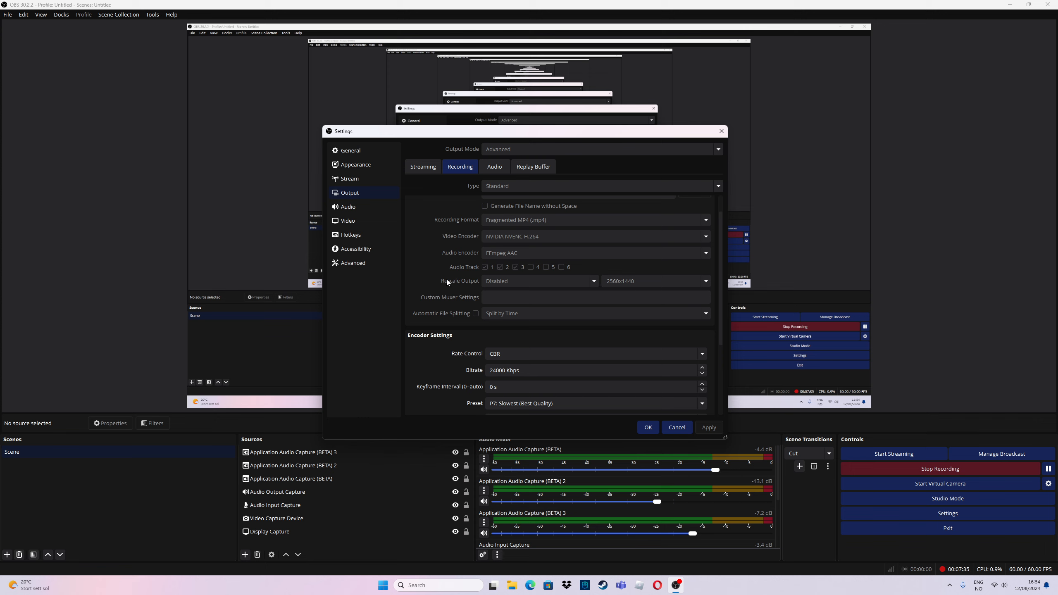
pyautogui.scroll(-5, 427, 282)
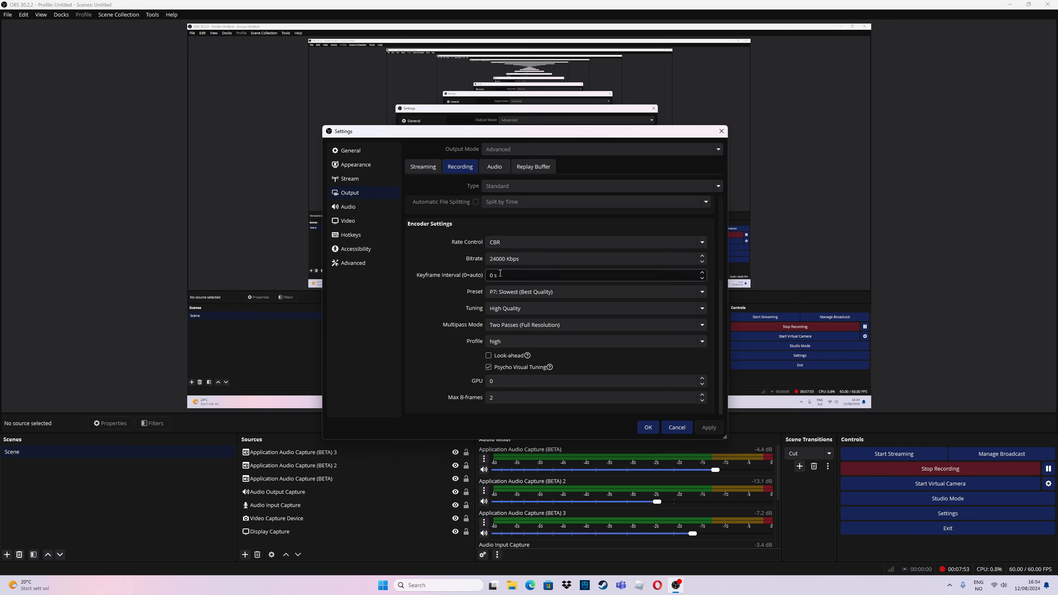
# Step: Set the recording encoder's preset to P7: Slowest (Best Quality) and keep its tuning on High Quality
pyautogui.click(516, 293)
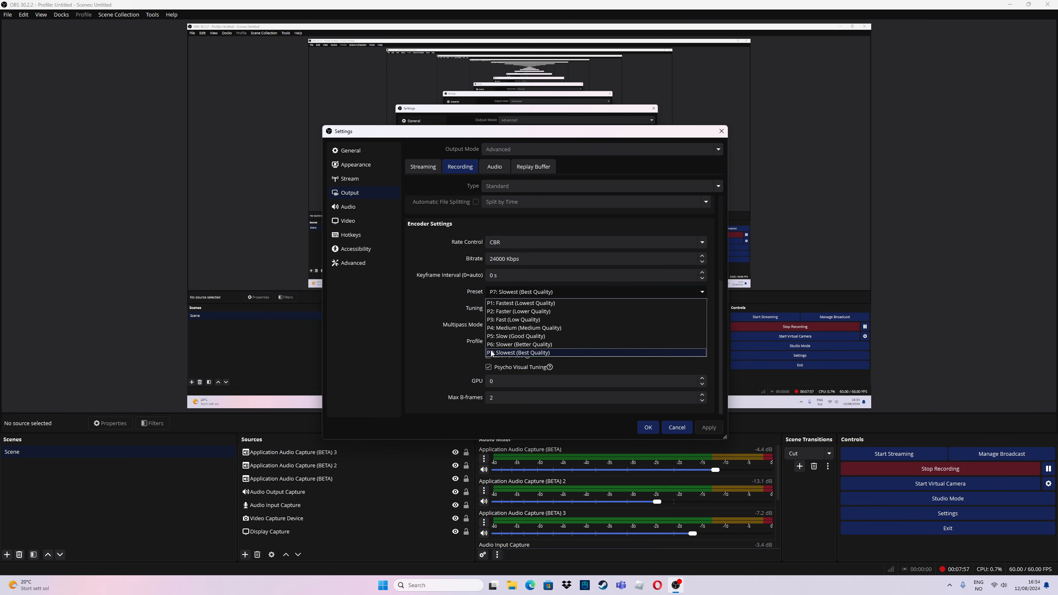
pyautogui.click(492, 353)
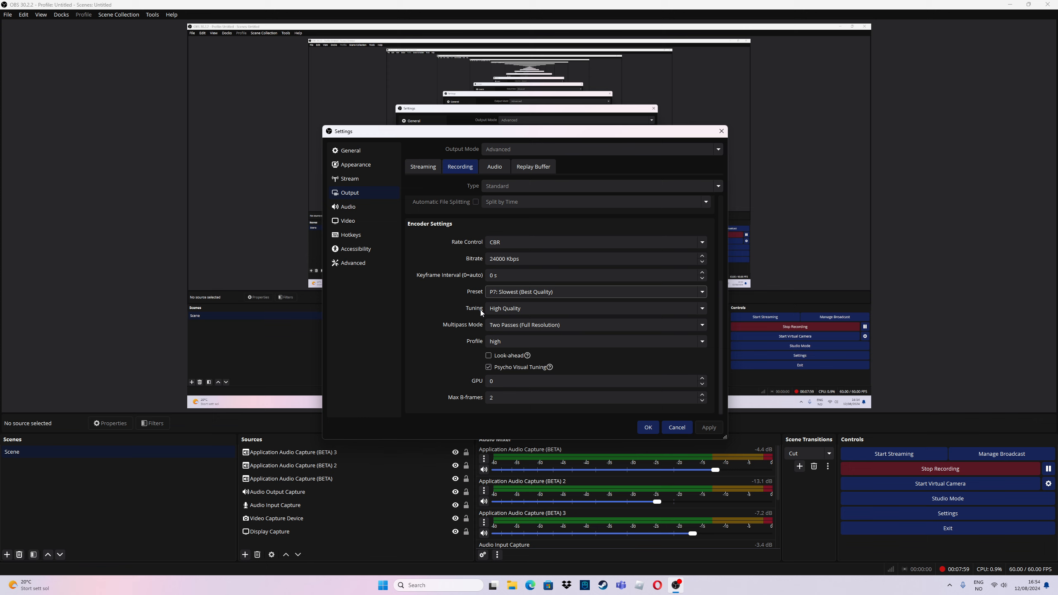
pyautogui.click(500, 309)
pyautogui.click(500, 308)
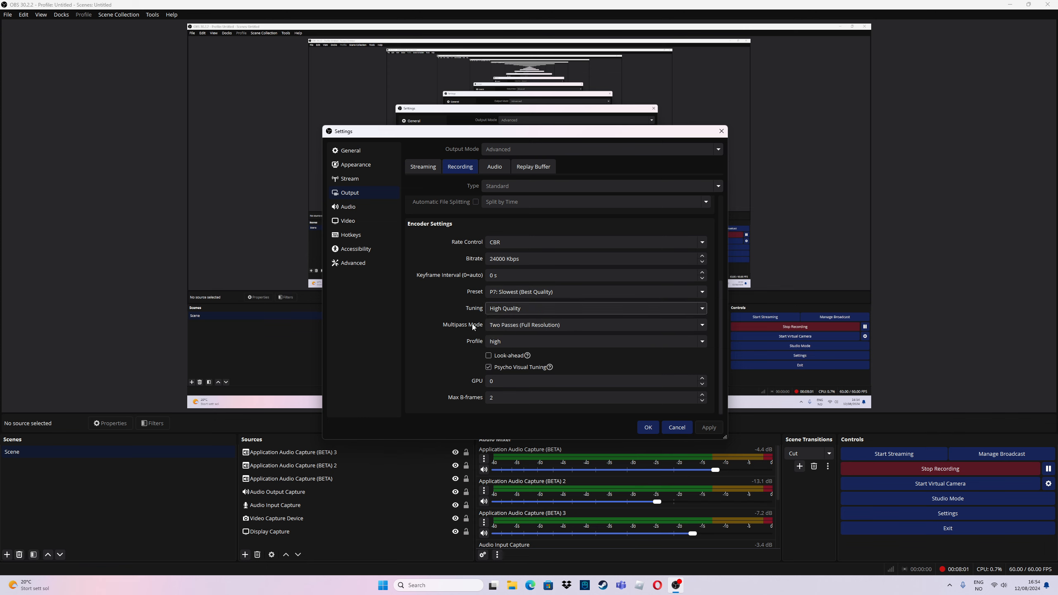
# Step: Set the recording encoder's multipass mode to Two Passes (Full Resolution) and its profile to high
pyautogui.click(513, 326)
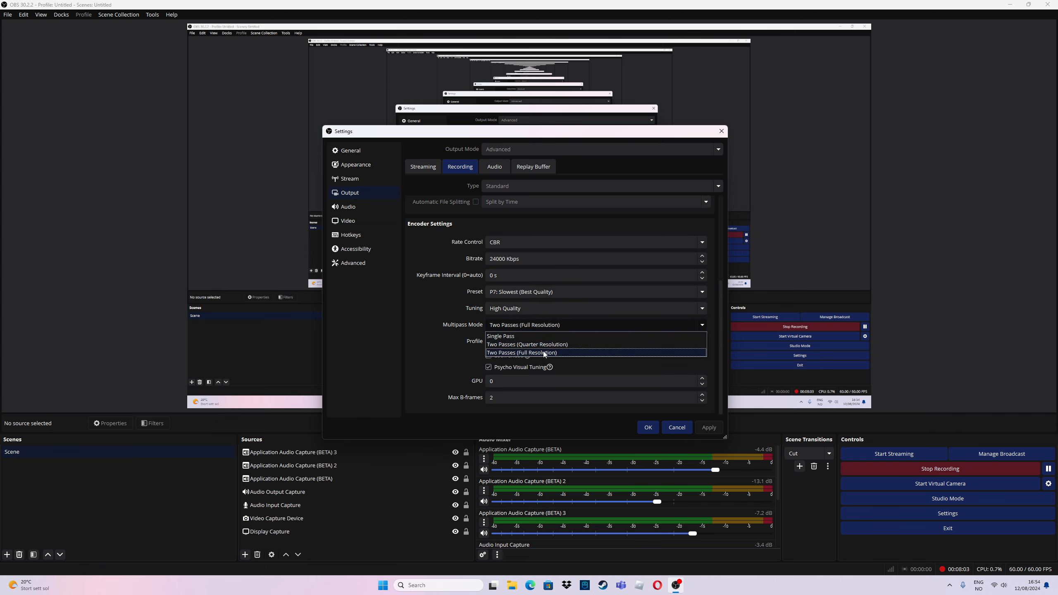
pyautogui.click(539, 353)
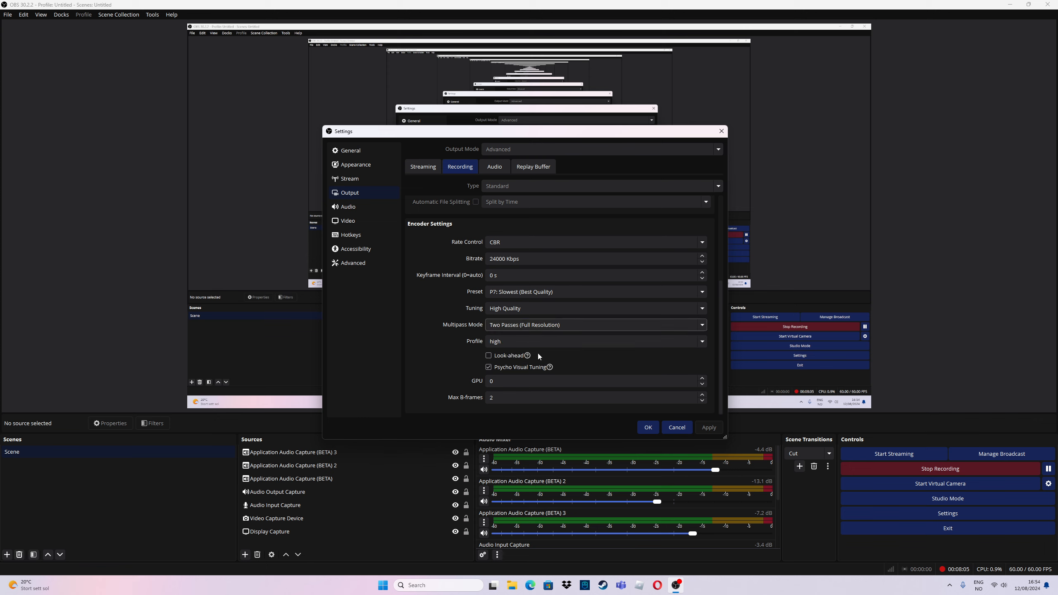
pyautogui.click(508, 346)
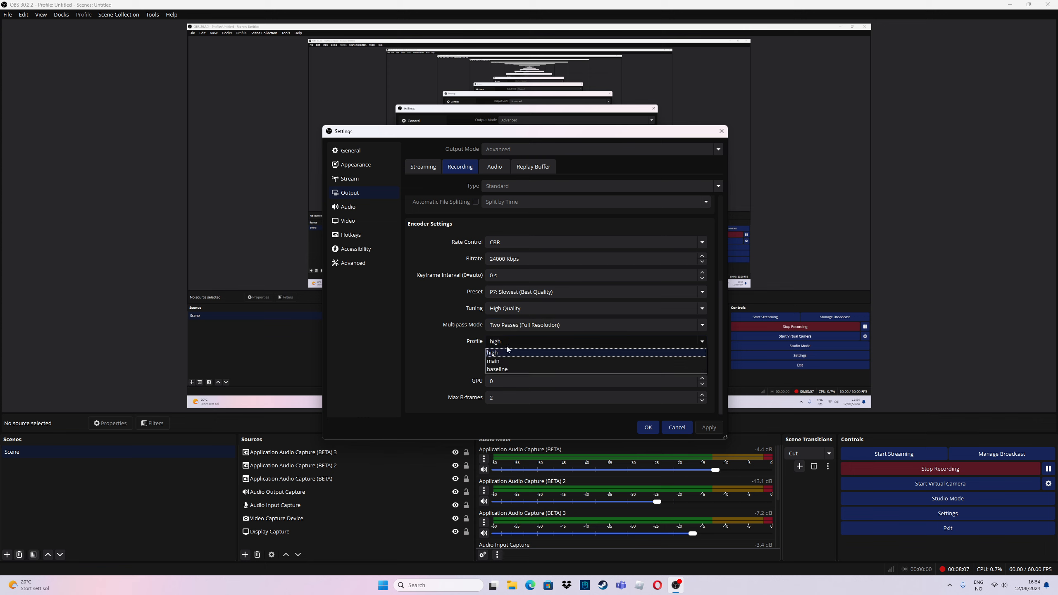
pyautogui.click(500, 353)
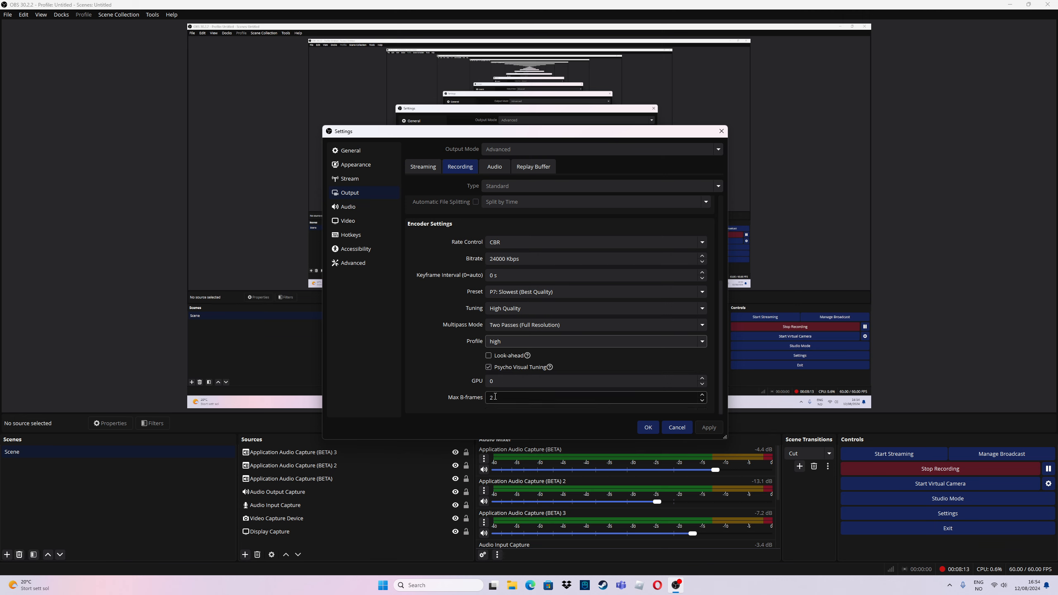
# Step: Check the audio bitrates of the output tracks, and confirm the settings to return to the main window
pyautogui.scroll(3, 466, 304)
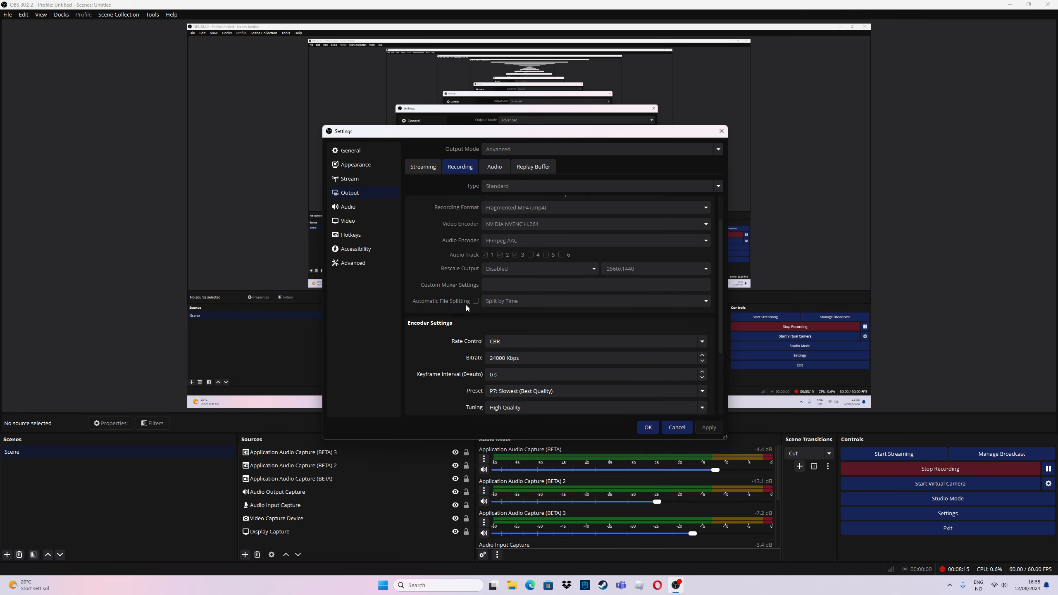
pyautogui.scroll(1, 462, 254)
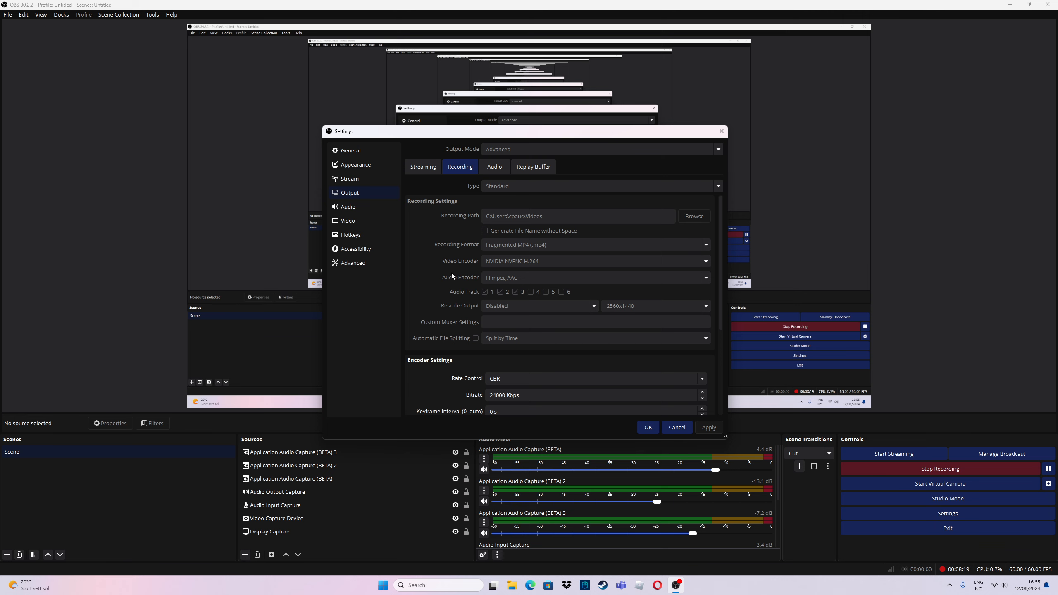
pyautogui.click(495, 170)
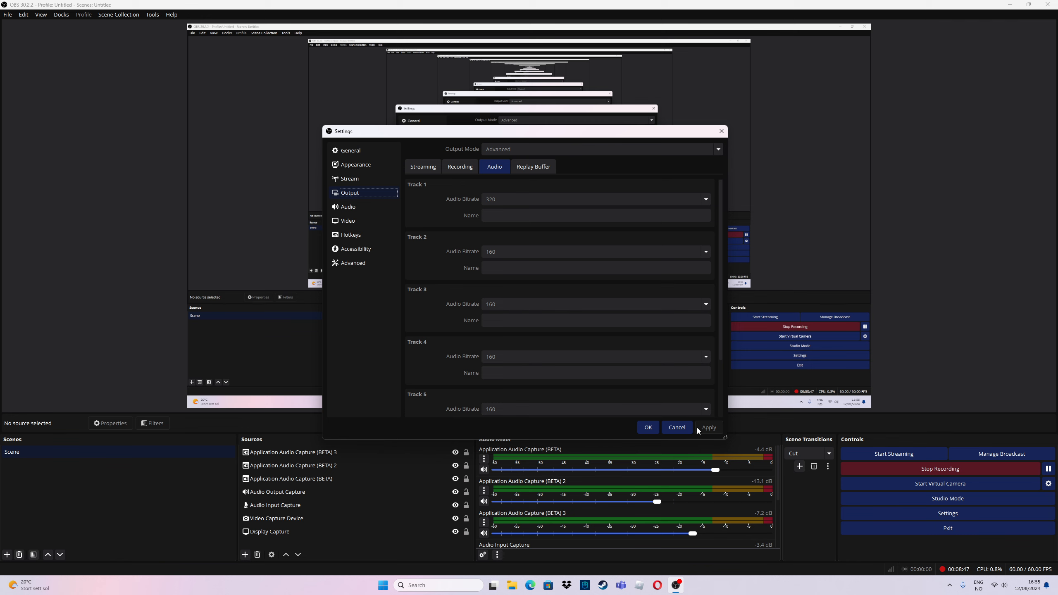
pyautogui.click(649, 427)
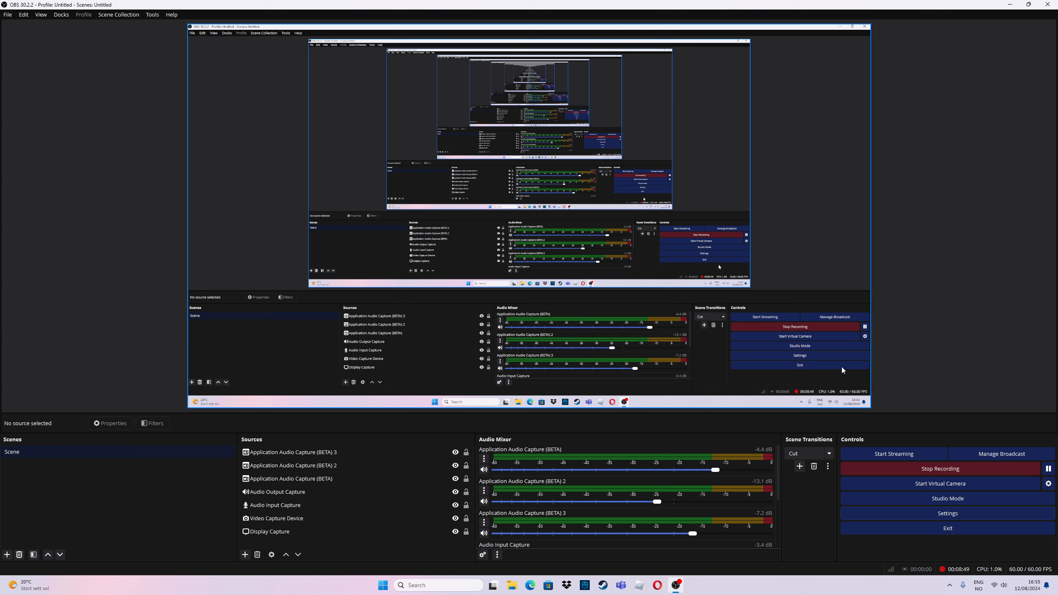